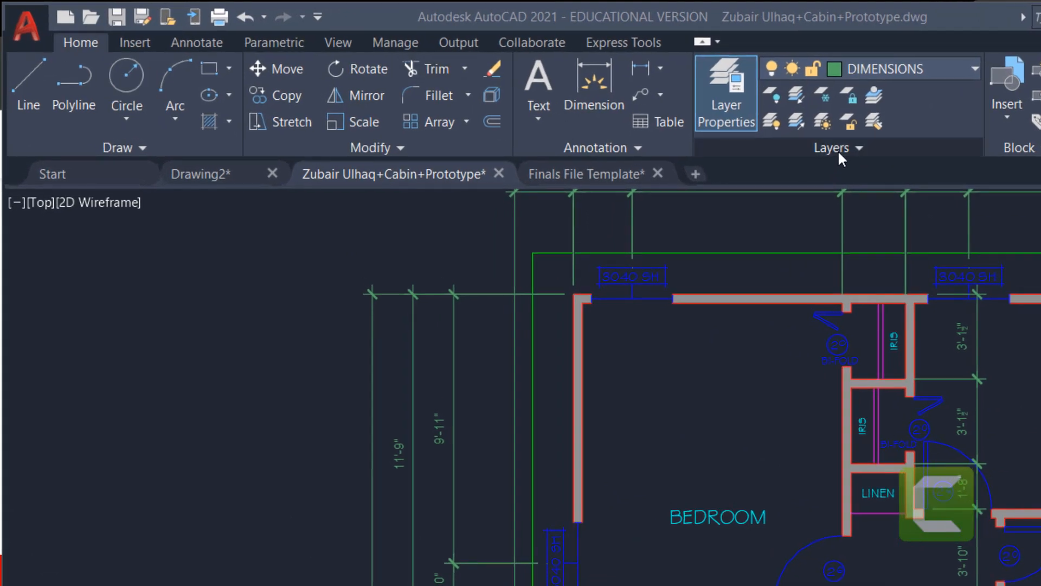
pyautogui.click(736, 81)
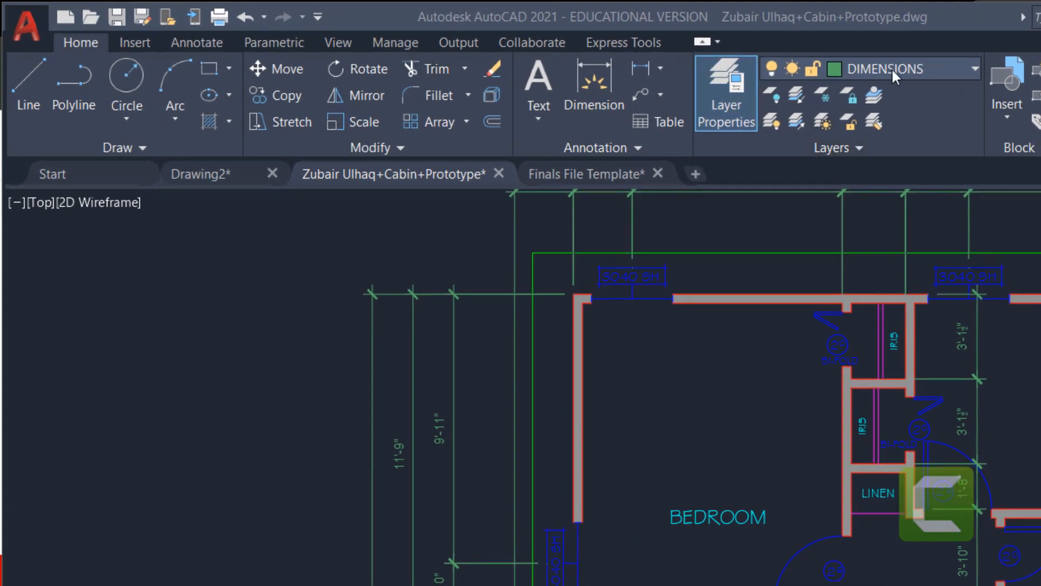
pyautogui.click(922, 67)
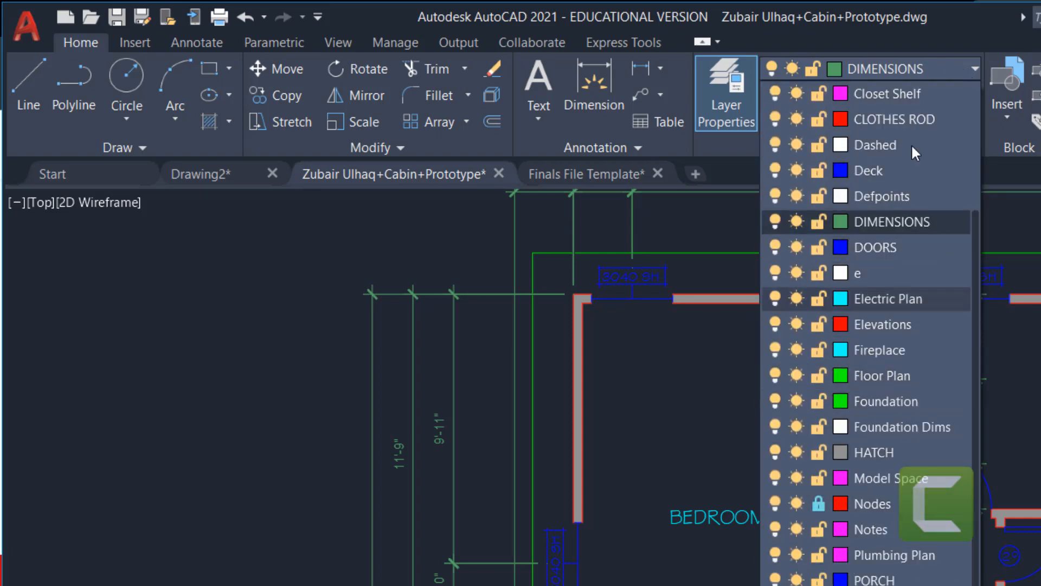
pyautogui.click(938, 67)
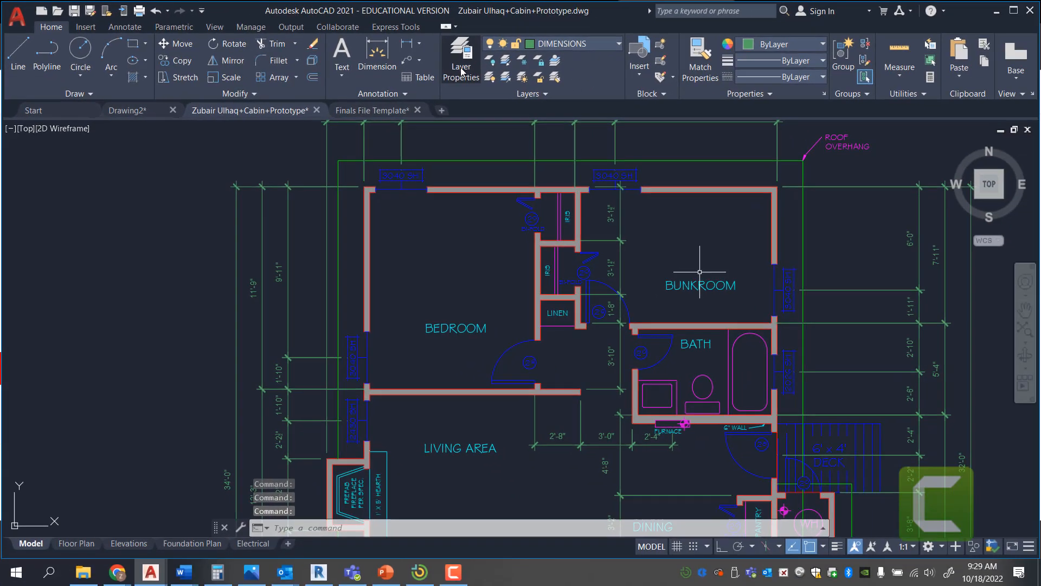
# Step: Make DOORS the current layer in the layer properties, and replace it with Foundation Dims as the current layer
pyautogui.click(464, 70)
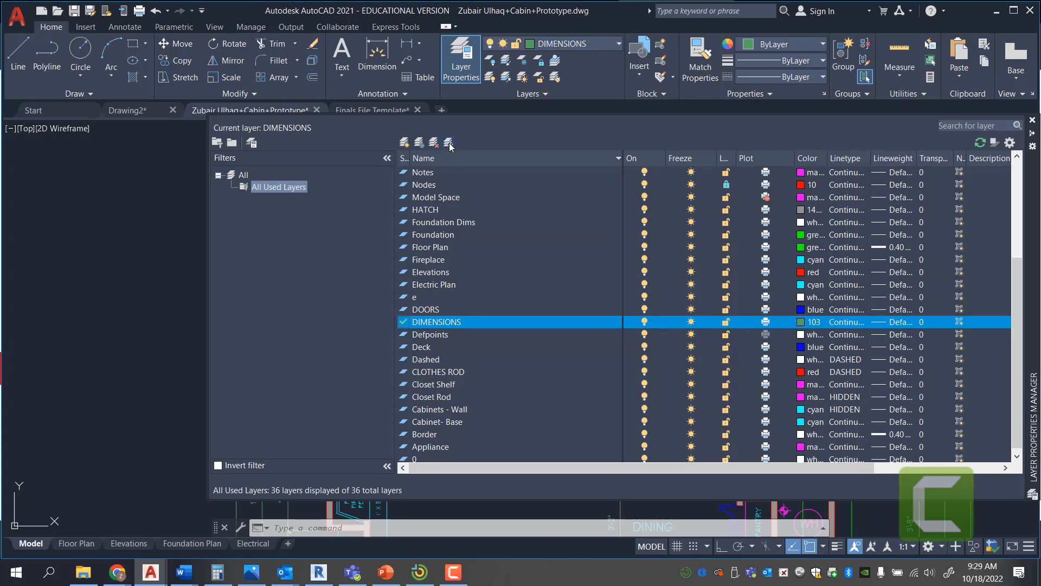
pyautogui.click(426, 311)
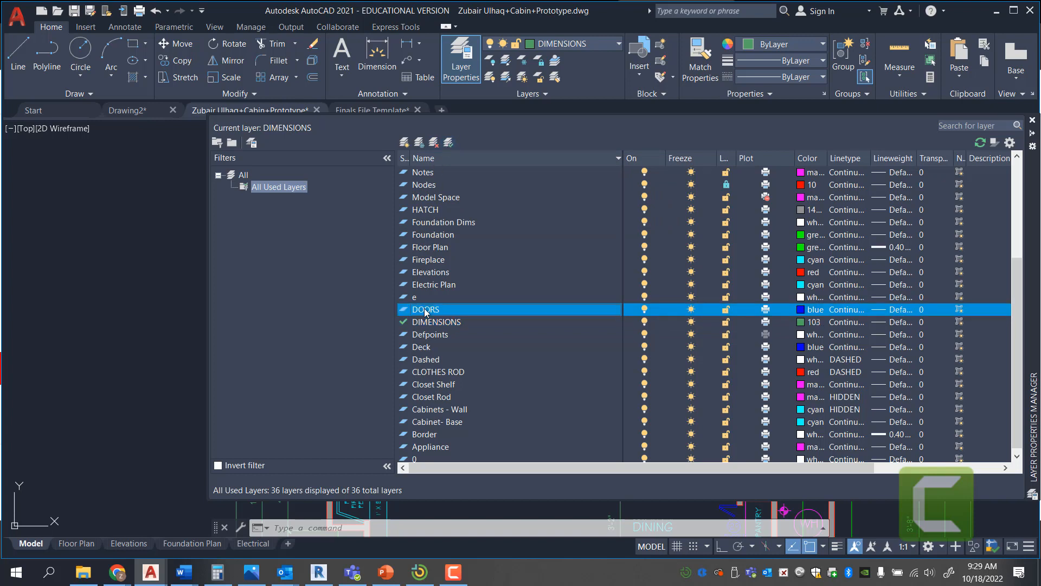
pyautogui.click(449, 142)
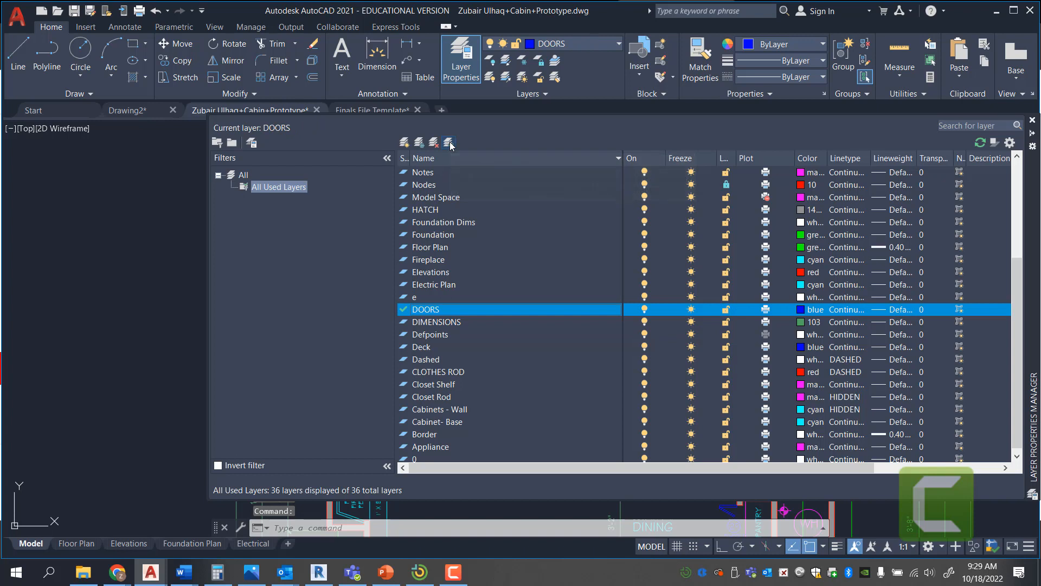
pyautogui.doubleClick(406, 222)
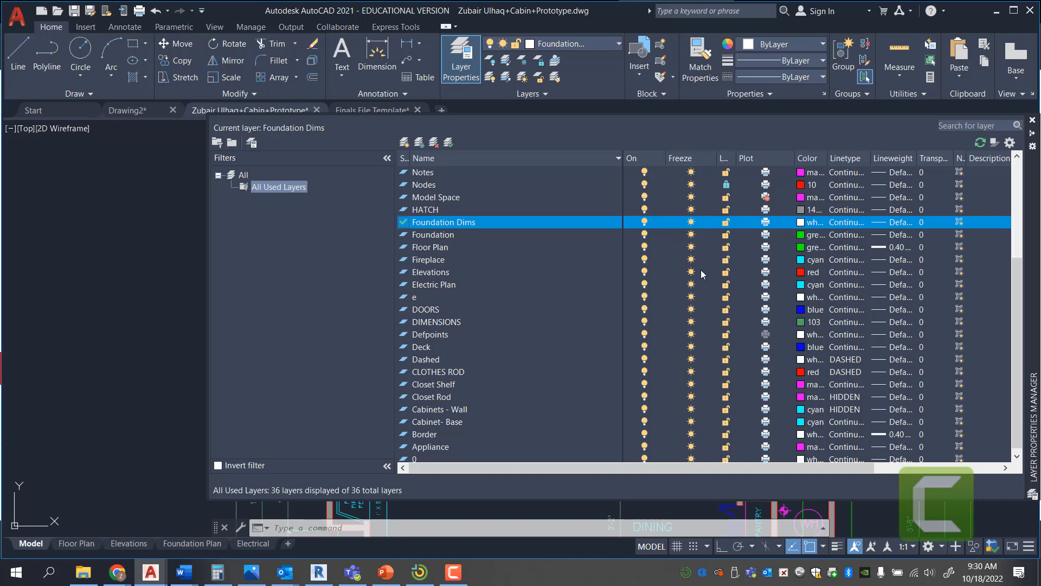
# Step: Turn the current Foundation Dims layer off and back on, and select the HATCH layer
pyautogui.click(650, 223)
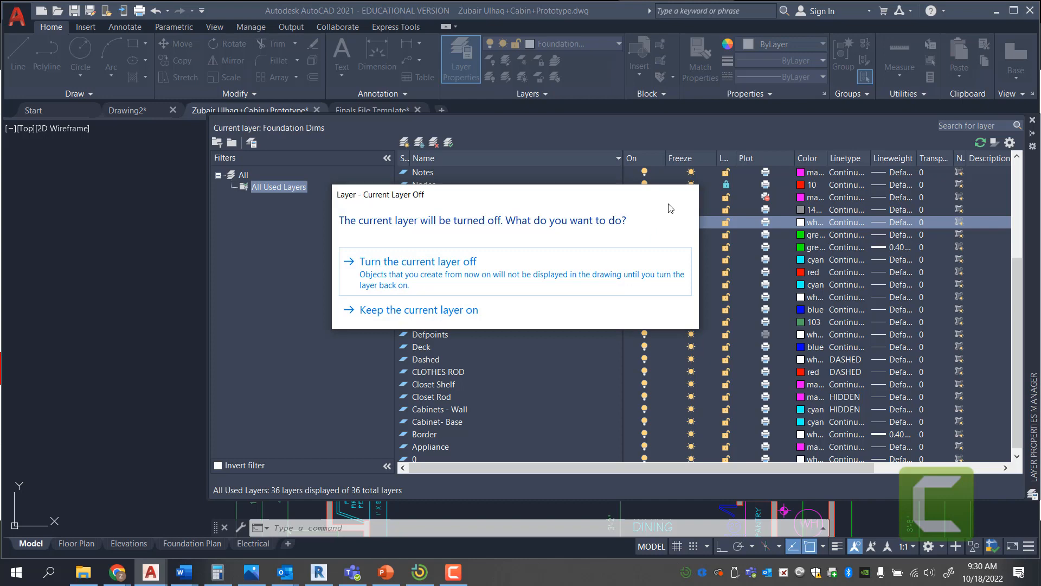
pyautogui.press('Escape')
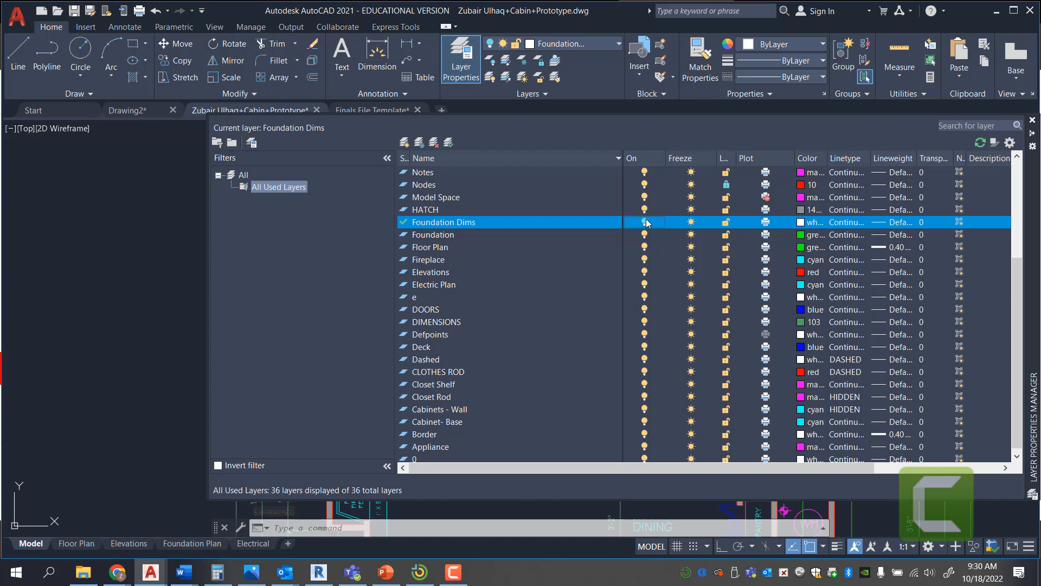
pyautogui.click(646, 222)
pyautogui.click(691, 210)
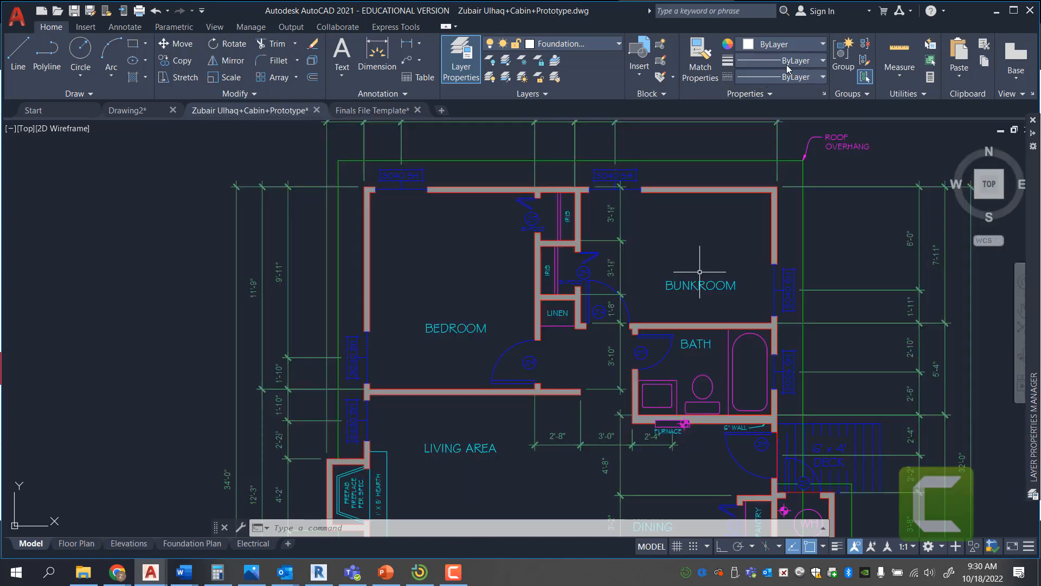
# Step: Examine the lineweight options for the HATCH layer and close them without a change
pyautogui.moveTo(1030, 190)
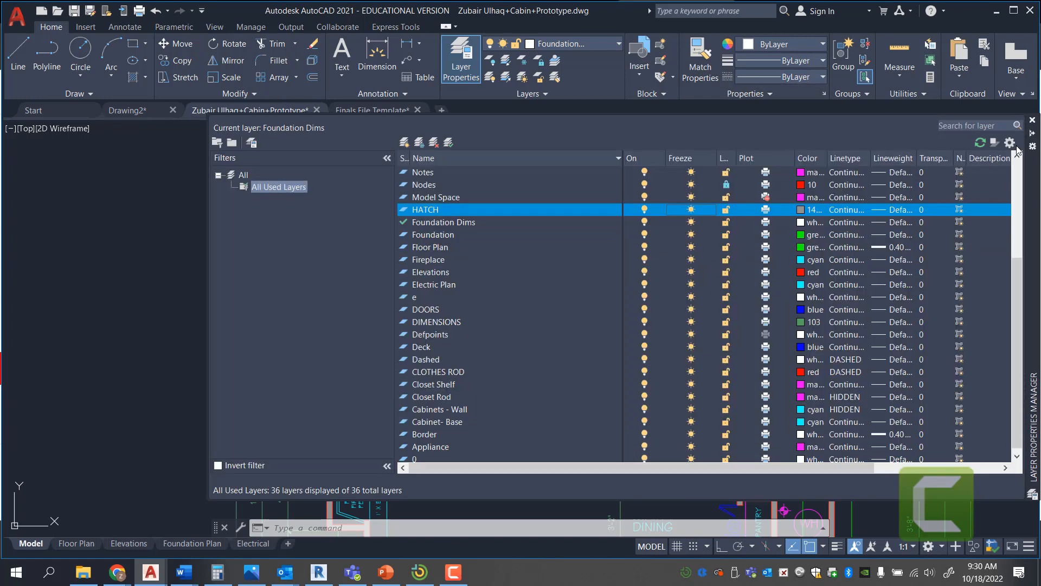
pyautogui.click(892, 214)
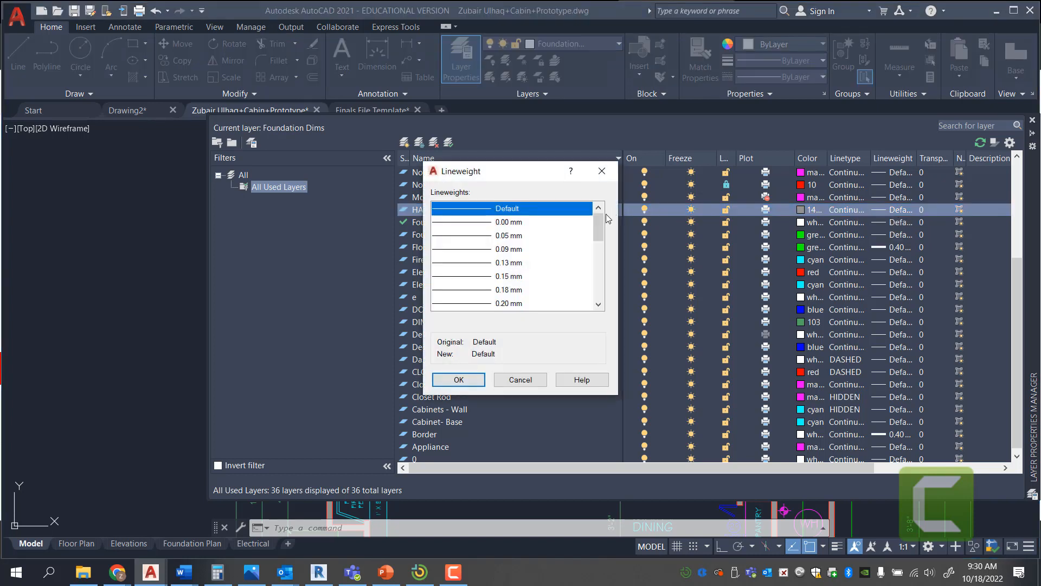
pyautogui.moveTo(601, 216)
pyautogui.mouseDown()
pyautogui.moveTo(603, 248)
pyautogui.moveTo(604, 215)
pyautogui.mouseUp()
pyautogui.click(602, 171)
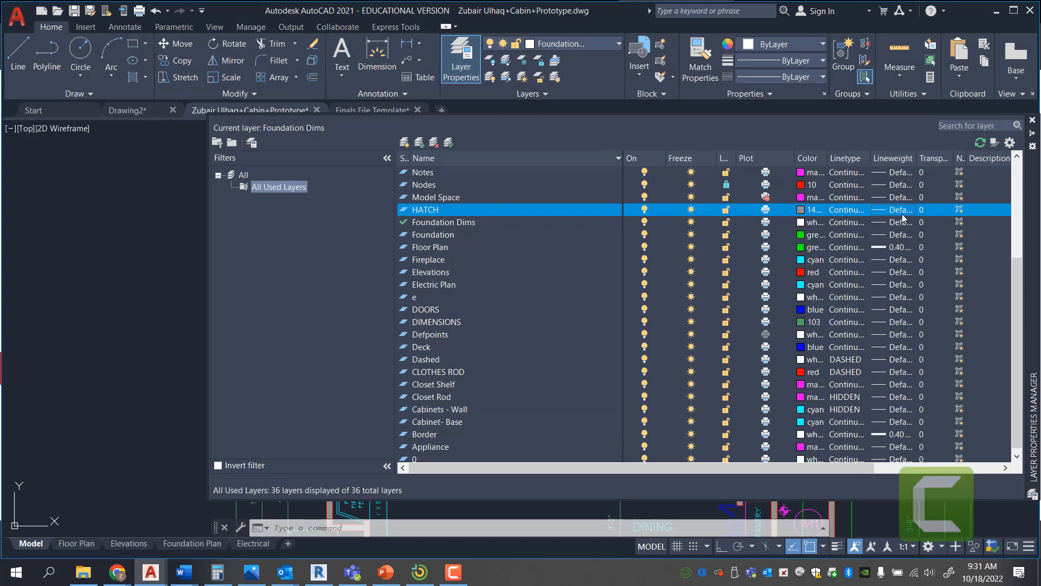
# Step: Examine the loaded linetypes and those available to load for the HATCH layer, and close the layer properties
pyautogui.click(851, 211)
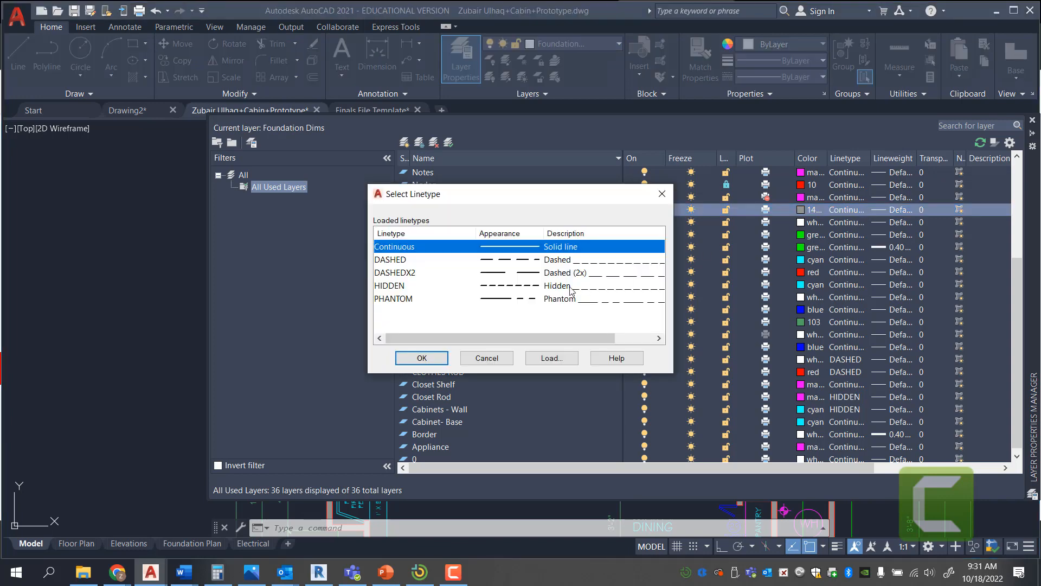
pyautogui.click(555, 352)
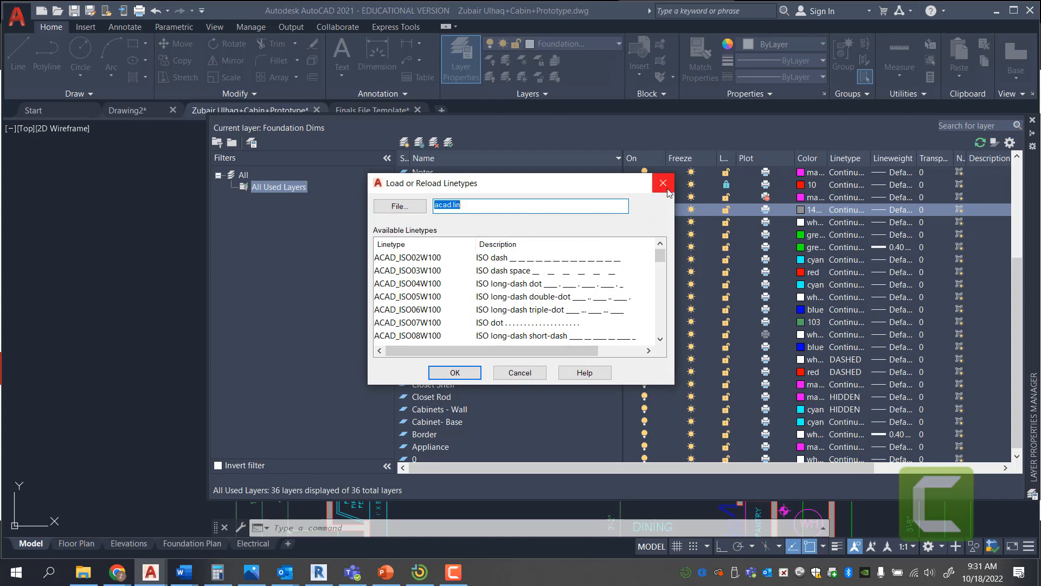
pyautogui.moveTo(660, 256); pyautogui.dragTo(675, 329)
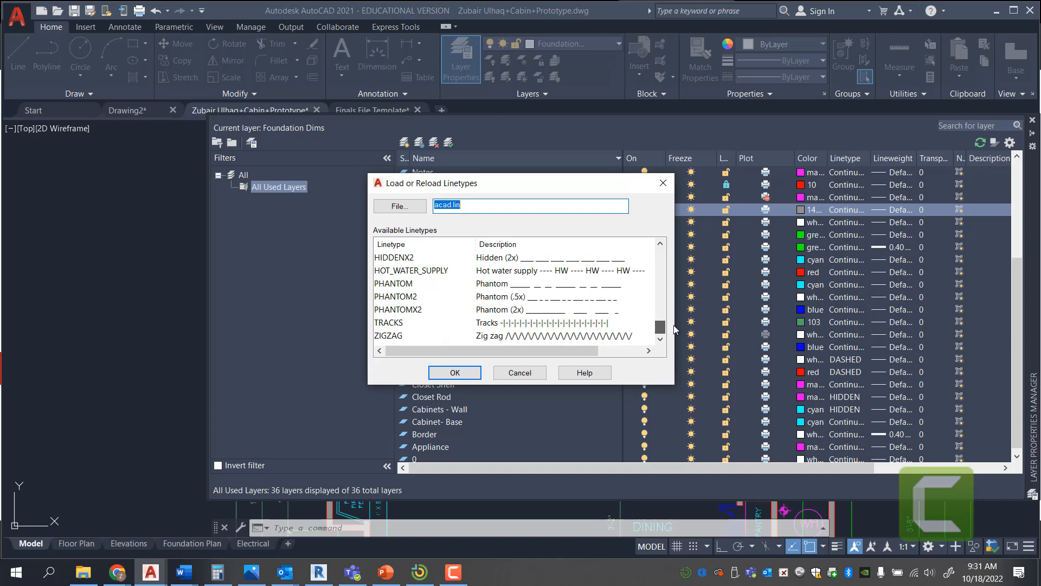
pyautogui.click(662, 183)
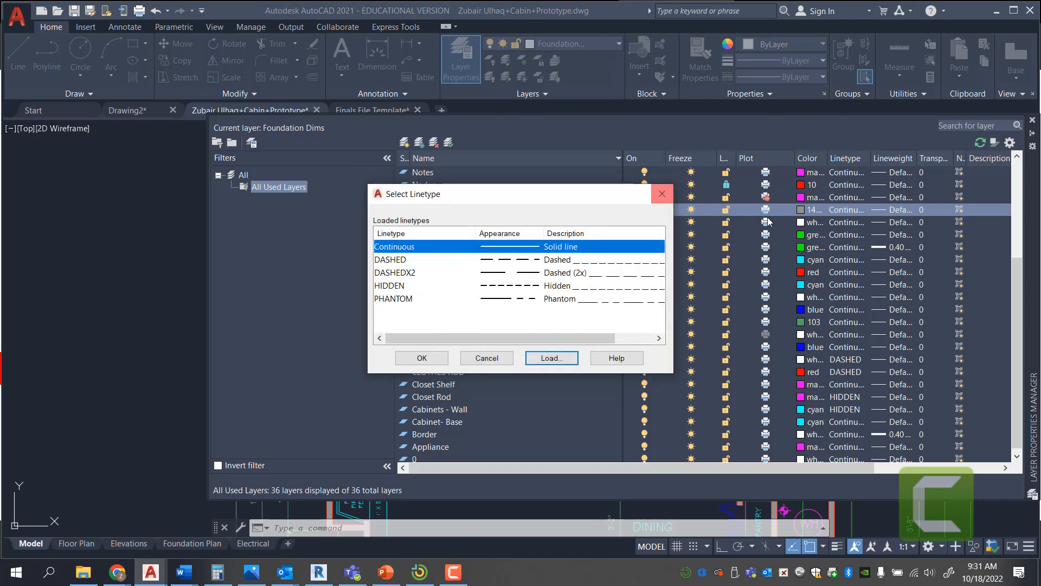
pyautogui.click(663, 196)
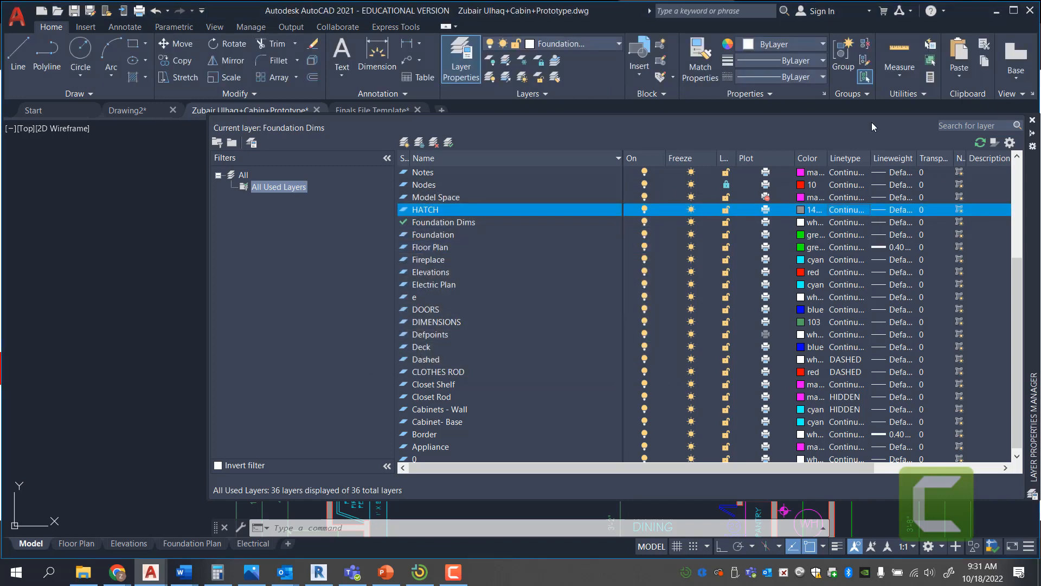
pyautogui.click(1032, 120)
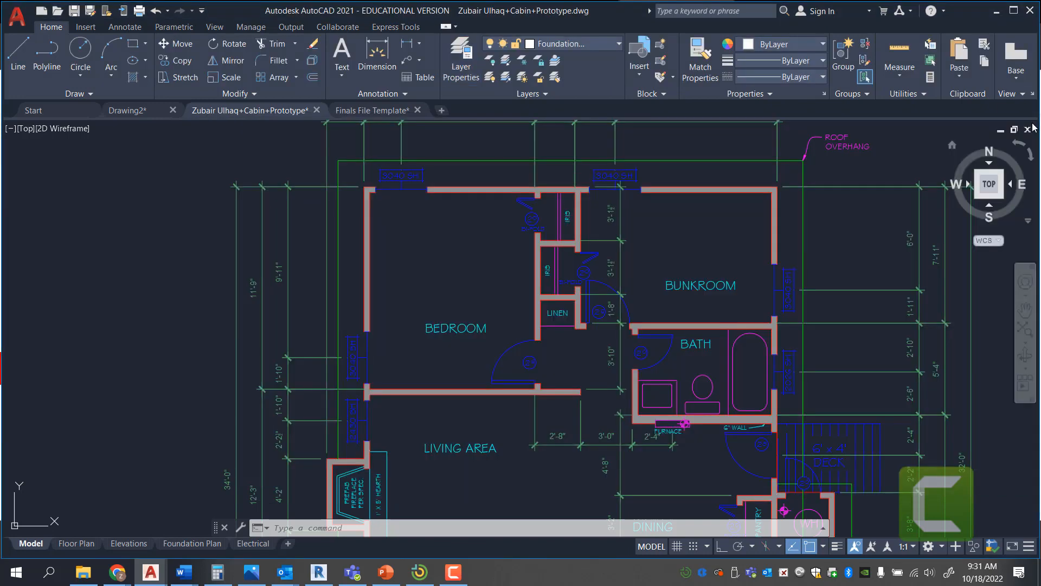
# Step: Select the dimensions above the bunkroom to check which layer they are on, and clear the selection
pyautogui.scroll(-4, 562, 217)
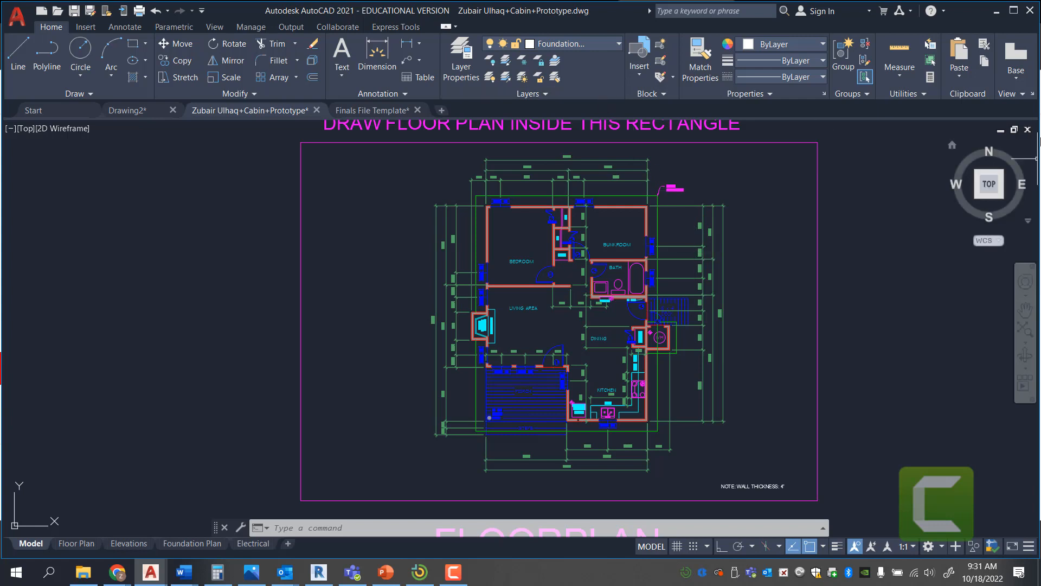
pyautogui.click(584, 162)
pyautogui.click(572, 182)
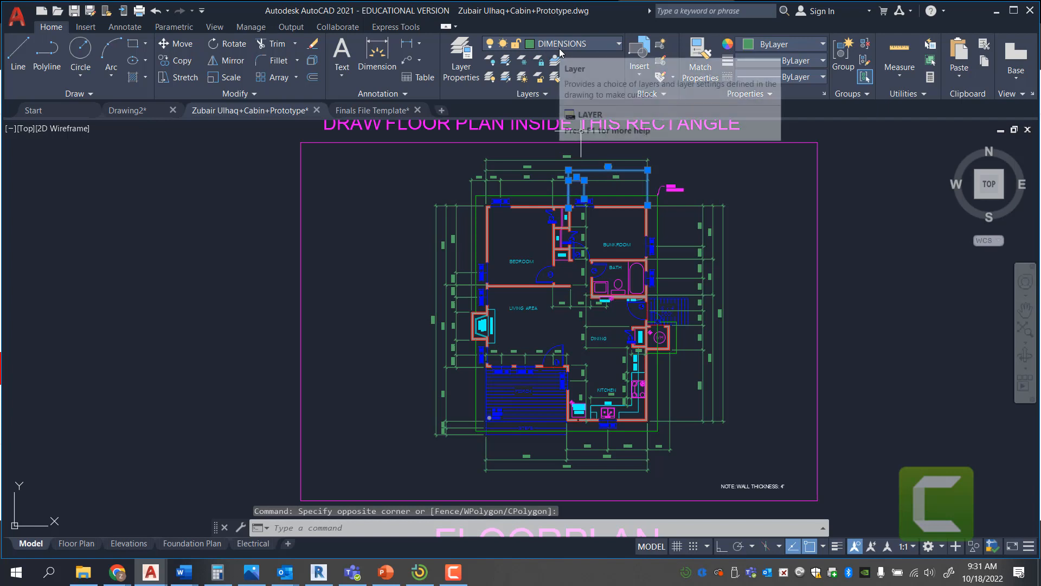
pyautogui.press('Escape')
pyautogui.press('Escape')
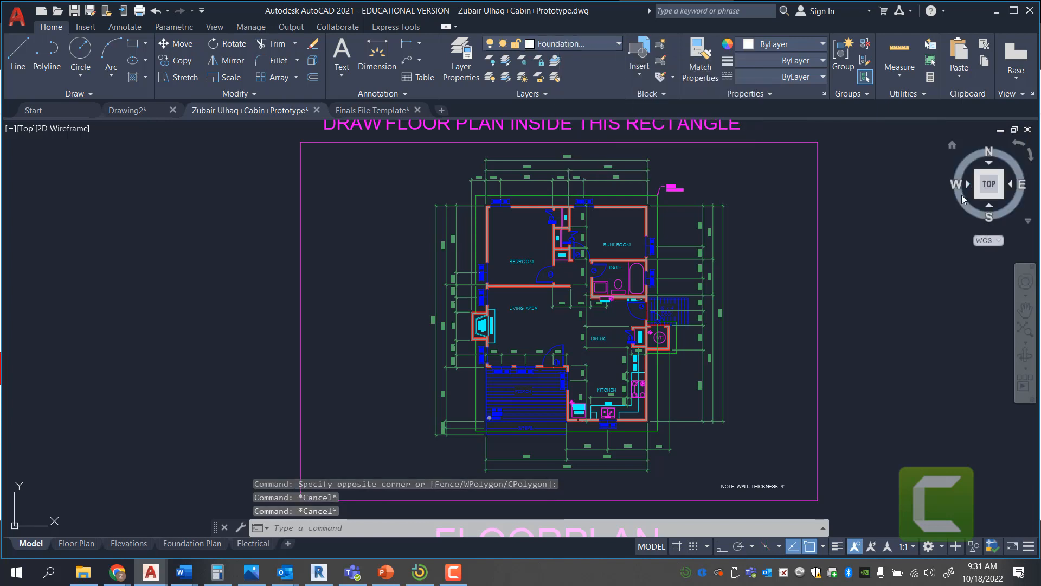
# Step: Turn off the DIMENSIONS layer and collapse the layer properties to check the floor plan
pyautogui.write('L')
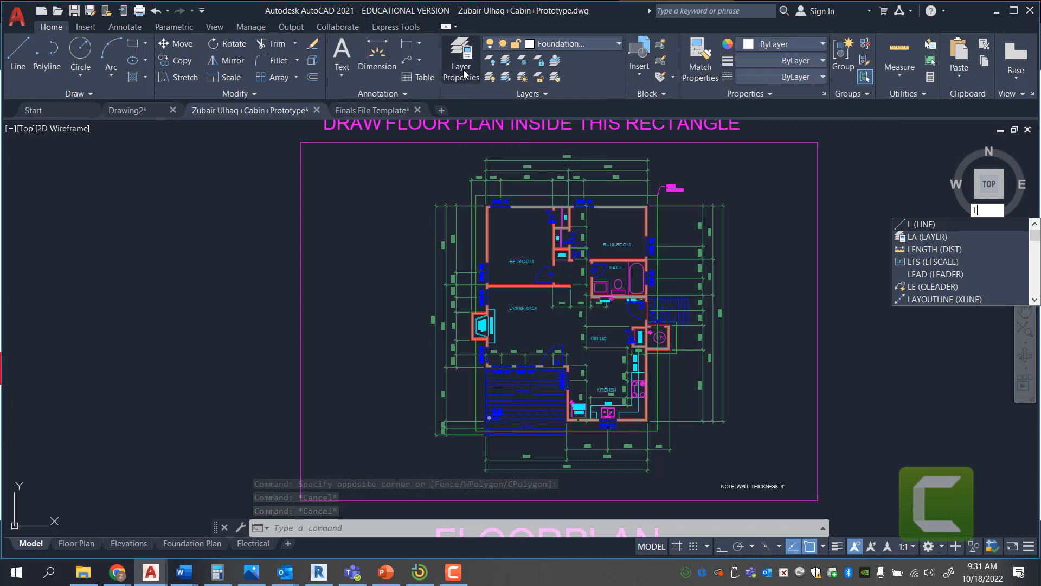
pyautogui.click(463, 75)
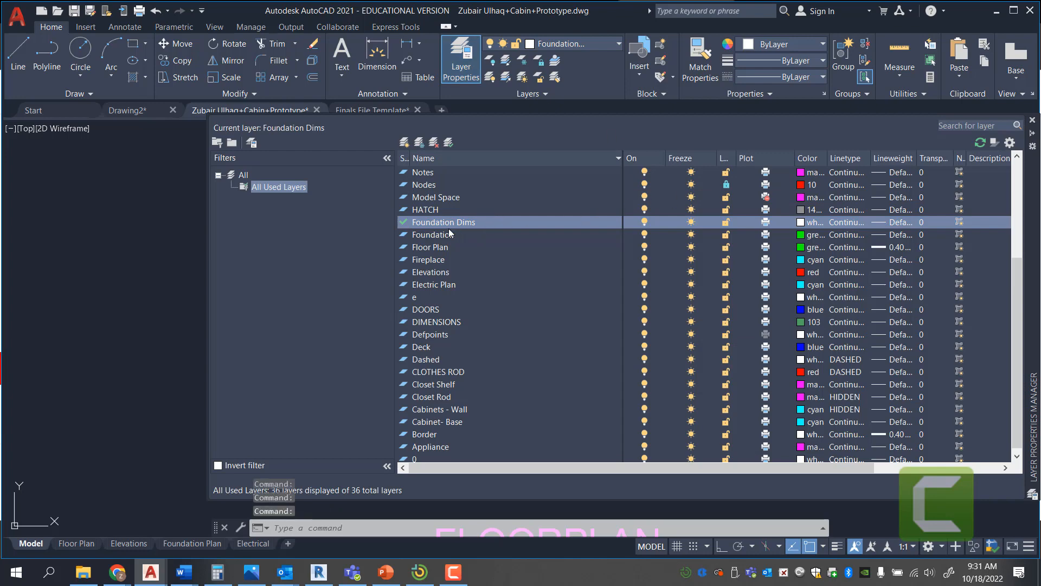
pyautogui.scroll(3, 496, 282)
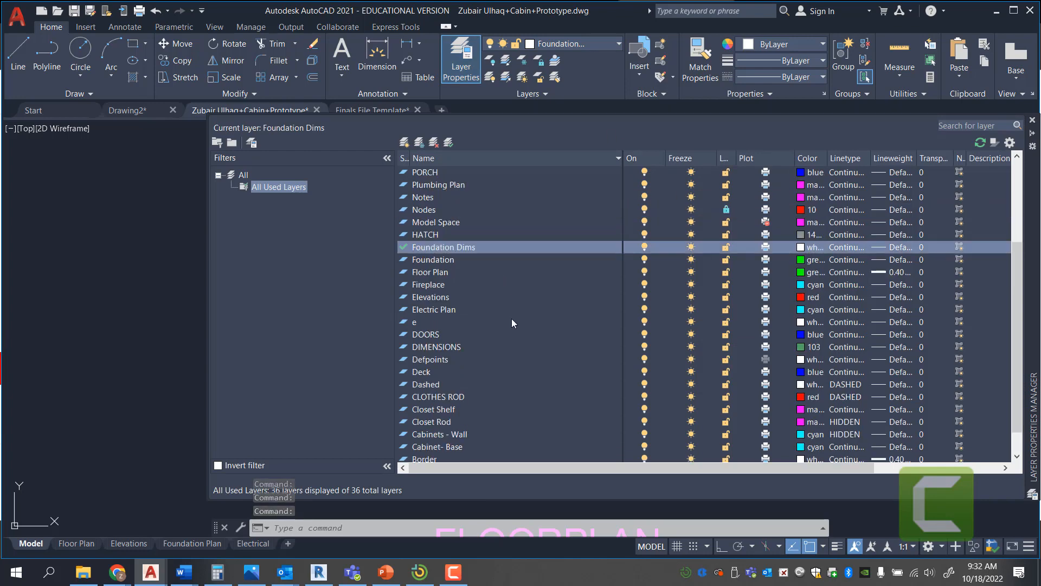
pyautogui.click(513, 321)
pyautogui.scroll(2, 515, 314)
pyautogui.scroll(-3, 528, 288)
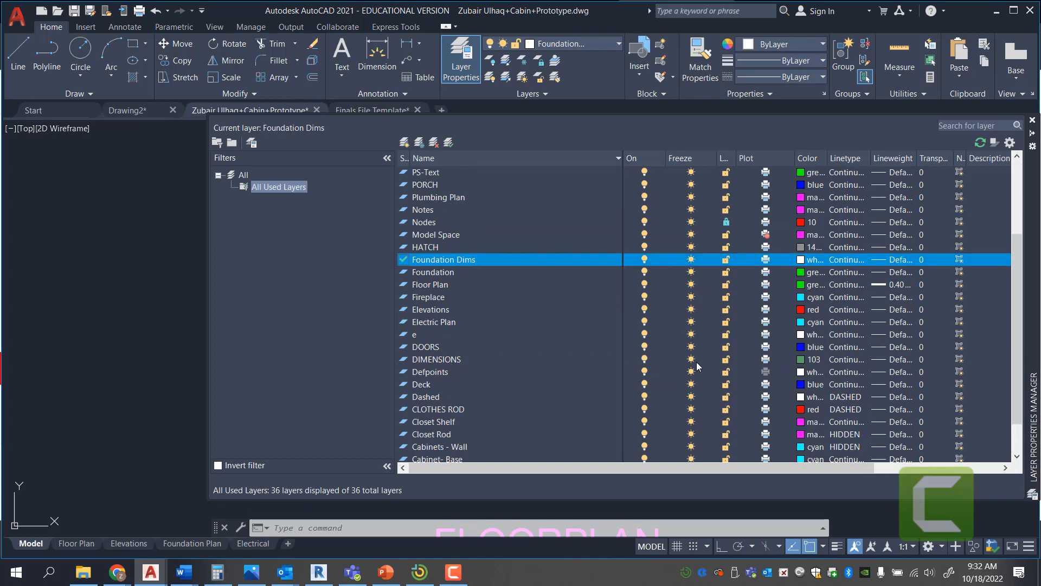
pyautogui.click(645, 359)
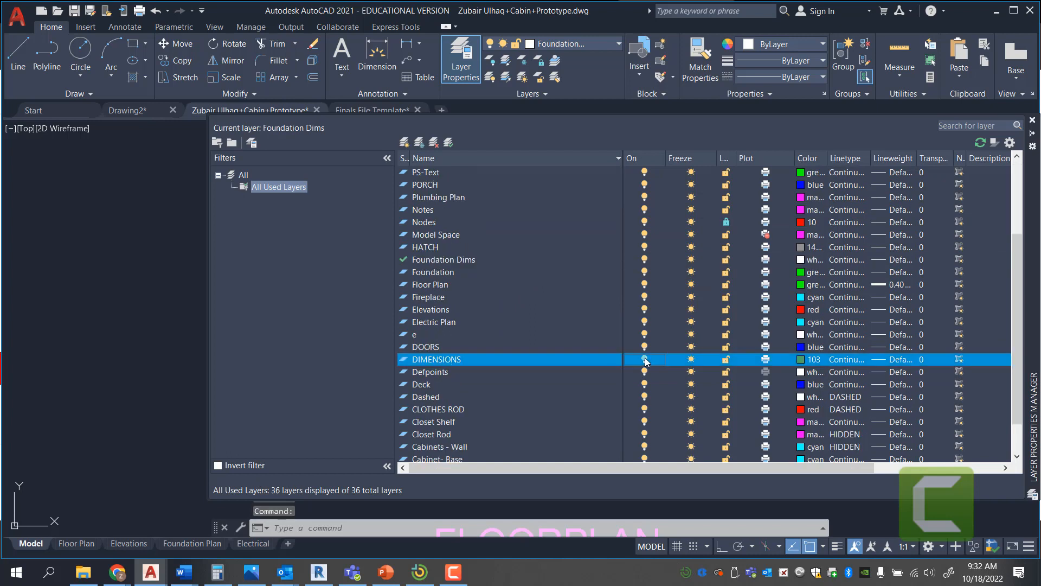
pyautogui.click(1033, 136)
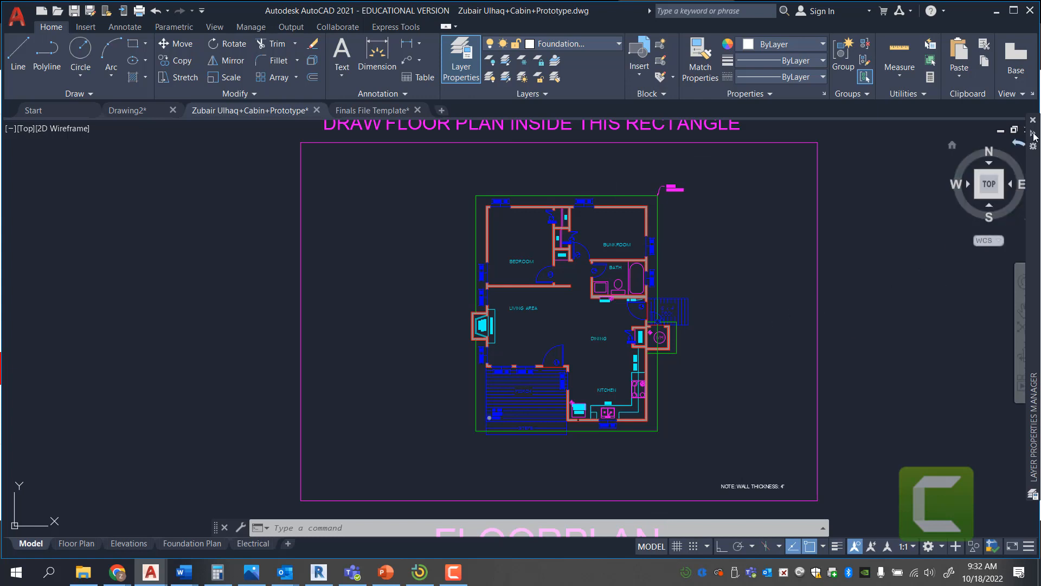
# Step: Turn the DIMENSIONS layer back on and lock it
pyautogui.moveTo(1033, 137)
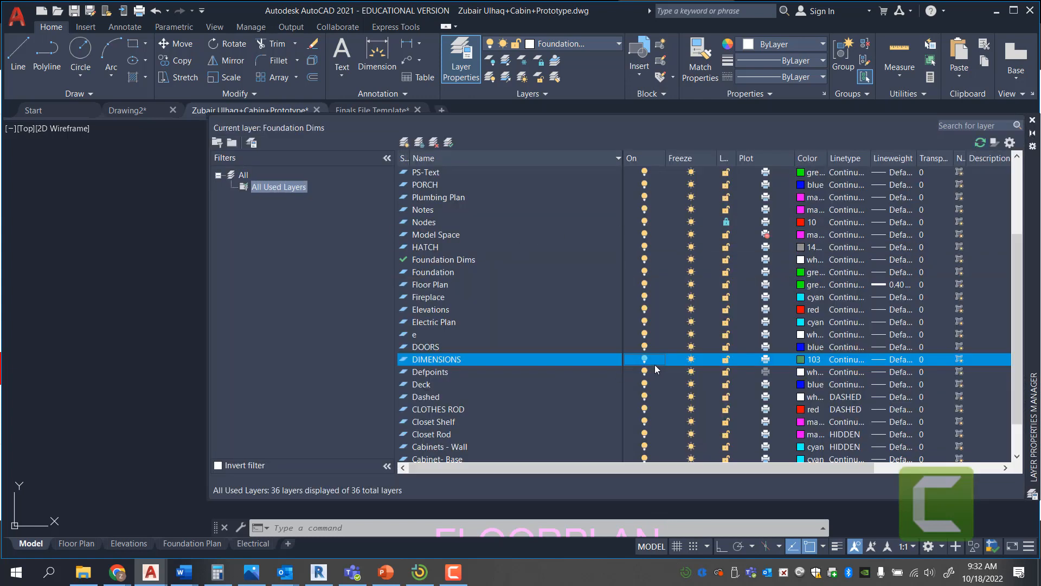
pyautogui.click(644, 359)
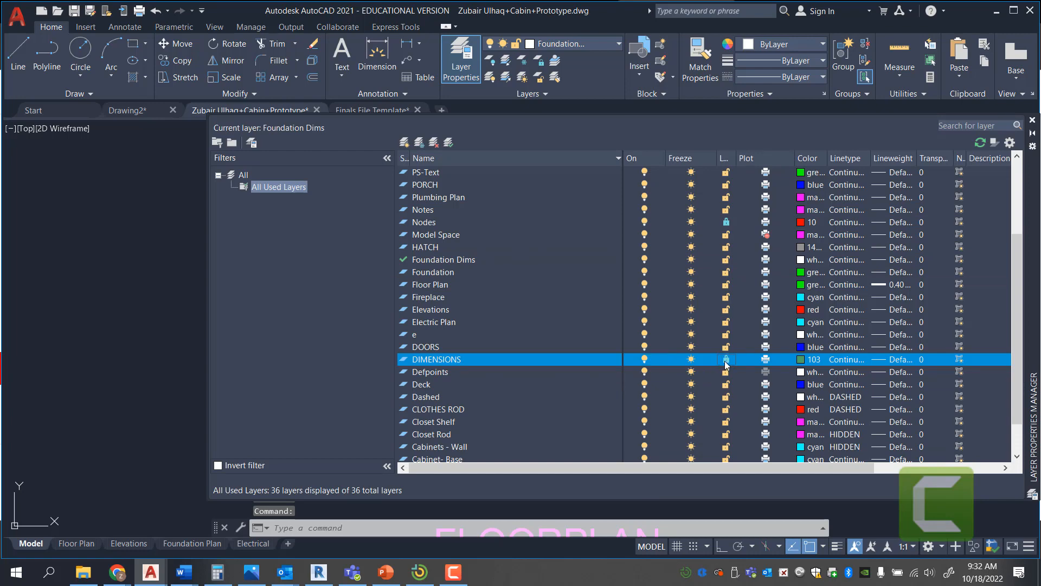
pyautogui.click(1032, 132)
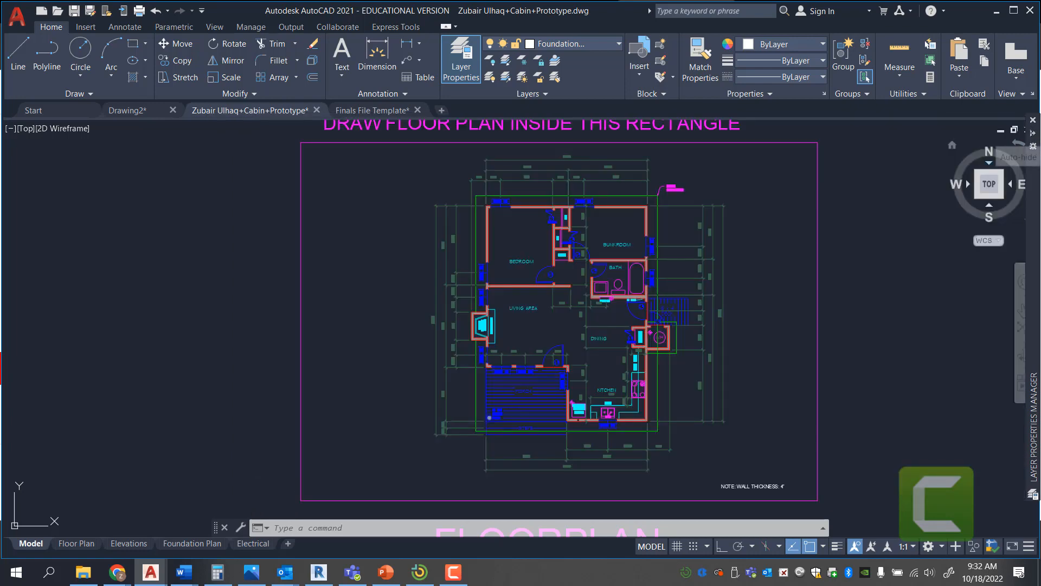
# Step: Try to erase the exterior dimensions beside the bath on the locked DIMENSIONS layer, and cancel the command
pyautogui.click(734, 297)
pyautogui.click(695, 220)
pyautogui.scroll(6, 695, 220)
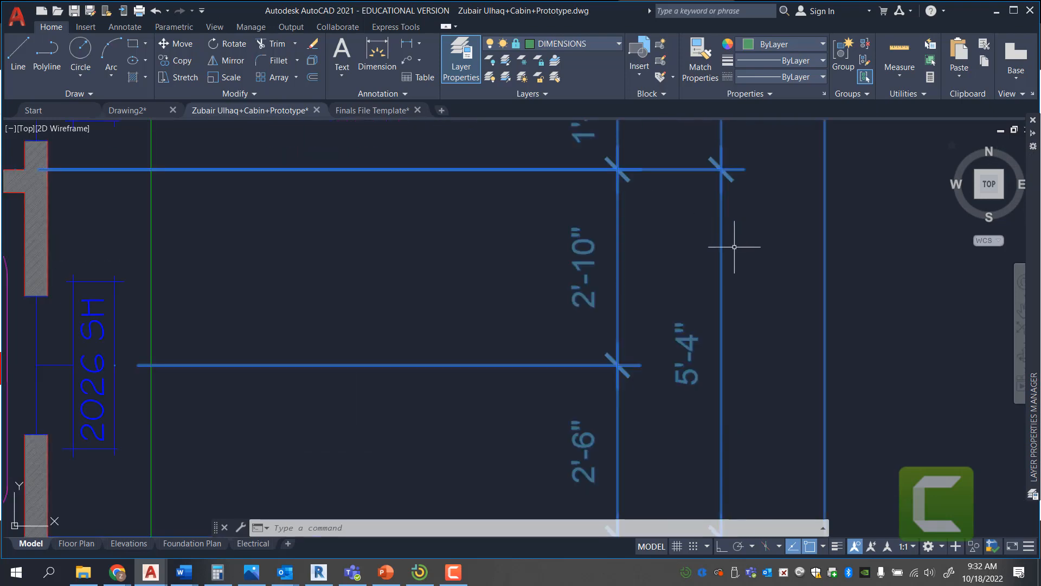
pyautogui.click(600, 279)
pyautogui.click(496, 163)
pyautogui.press('Delete')
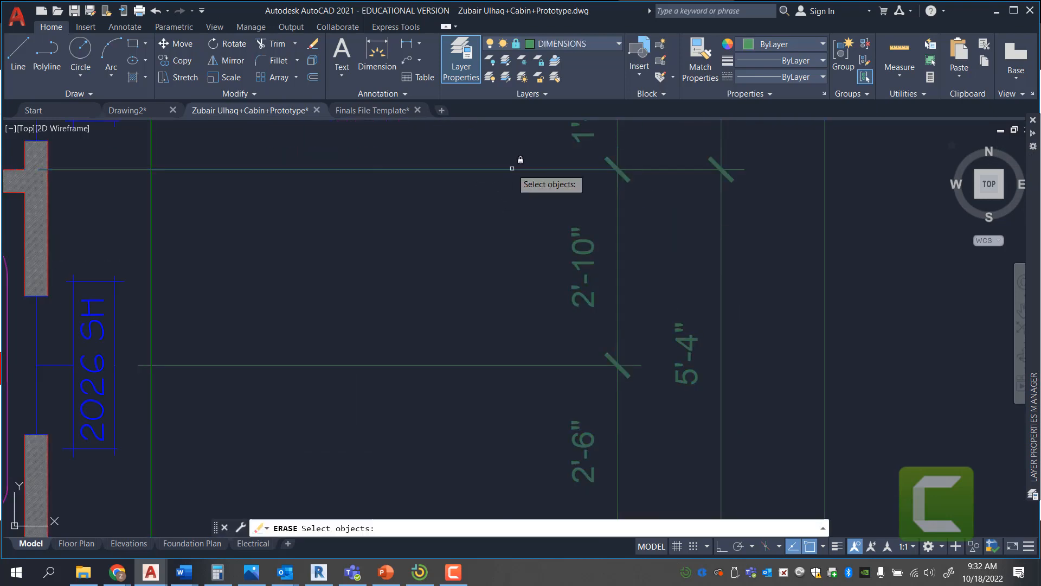
pyautogui.scroll(-2, 623, 224)
pyautogui.press('Escape')
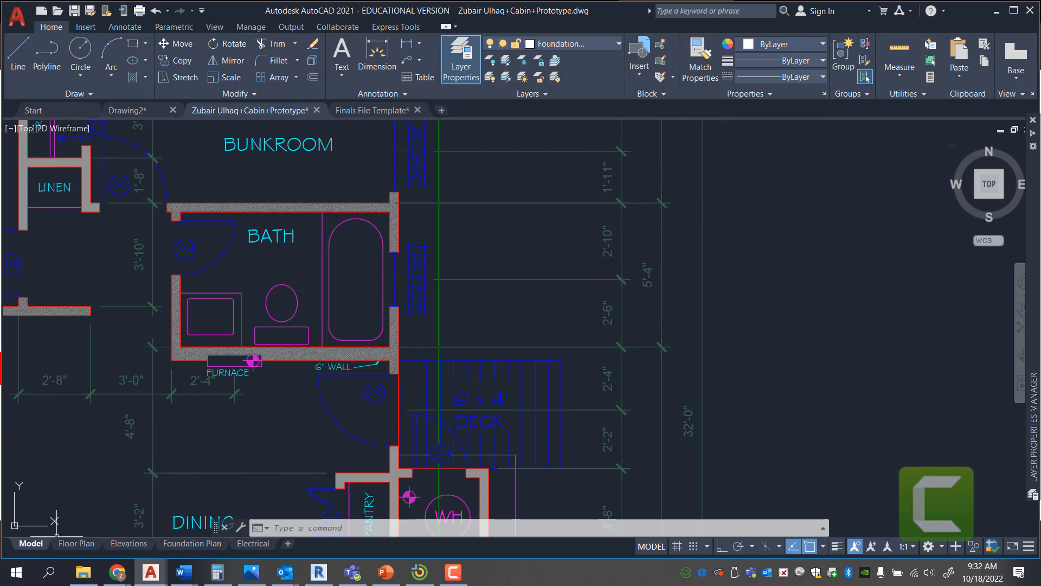
# Step: Switch to the Floor Plan layout
pyautogui.click(71, 543)
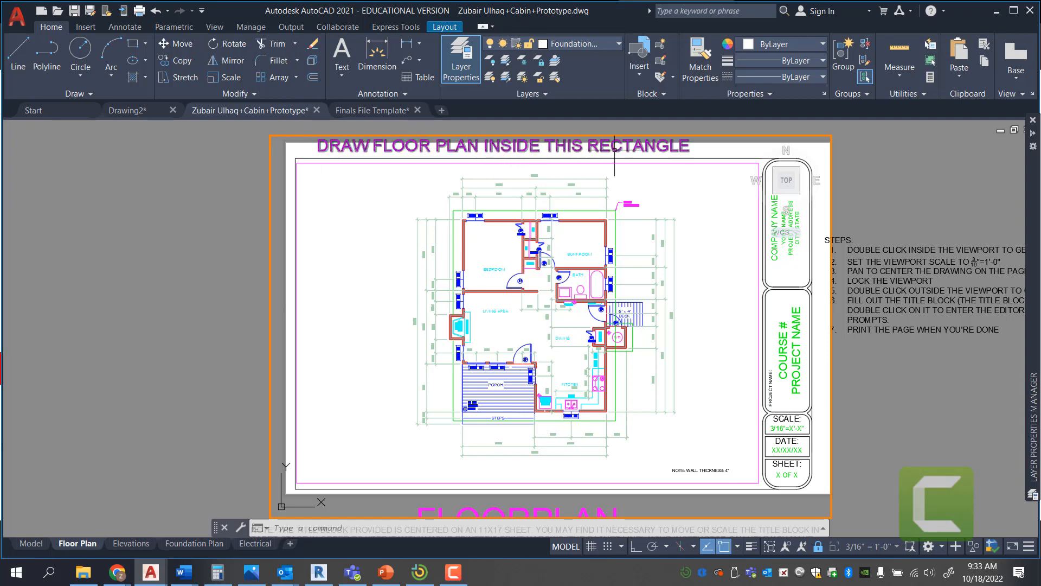
# Step: View the whole floor plan with its rectangle and heading in model space, and return to the Floor Plan layout
pyautogui.click(31, 542)
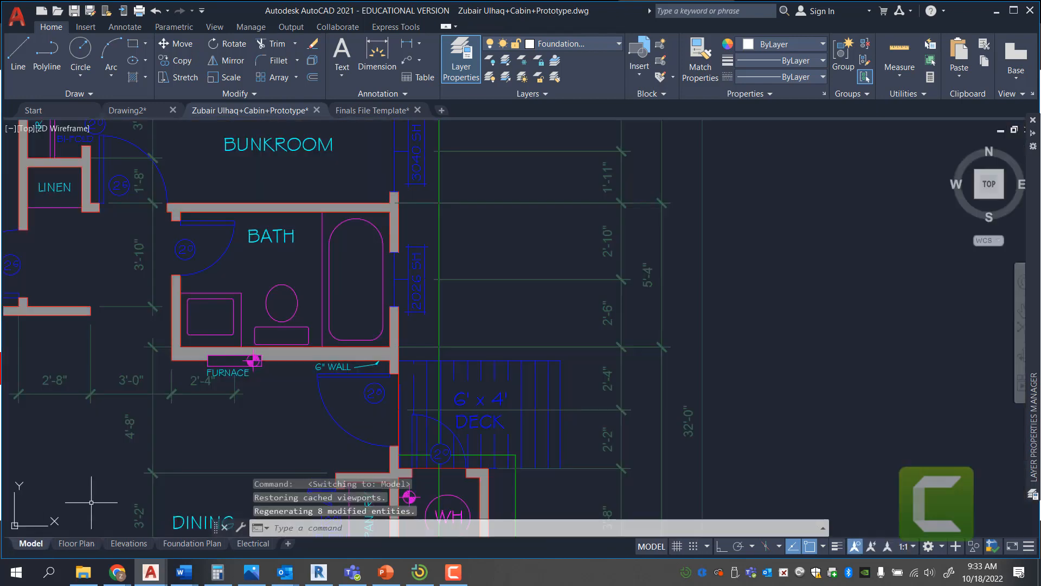
pyautogui.scroll(-8, 770, 254)
pyautogui.scroll(3, 764, 287)
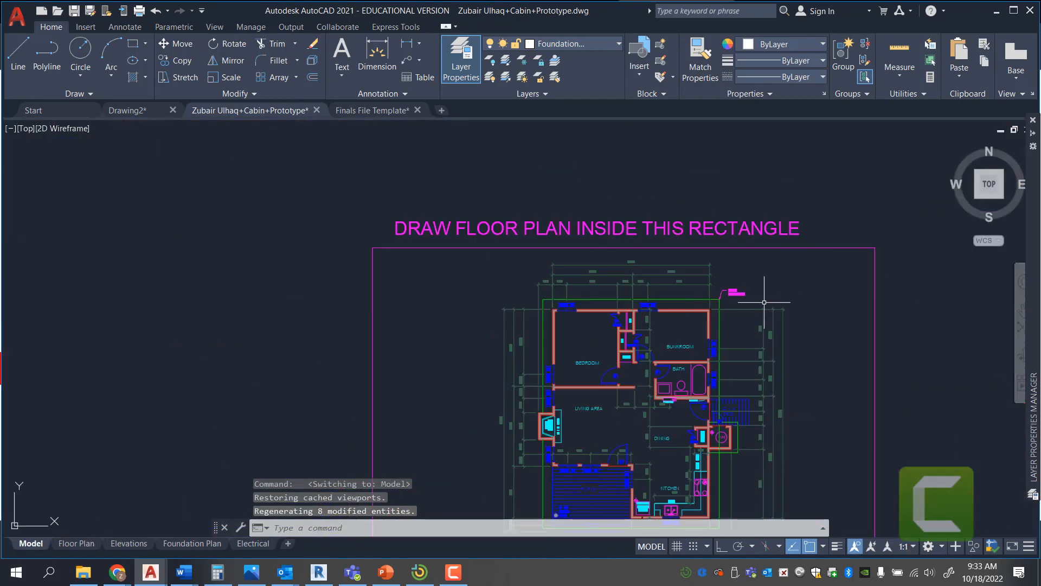
pyautogui.click(77, 543)
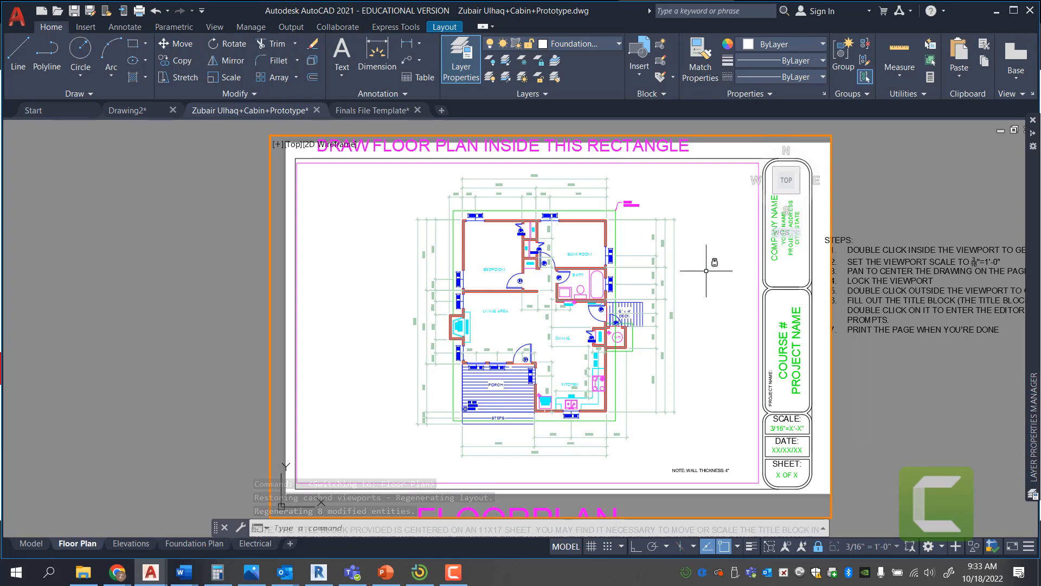
# Step: Freeze the Model Space layer in the Floor Plan layout's active viewport using the layer properties
pyautogui.click(549, 144)
pyautogui.press('Escape')
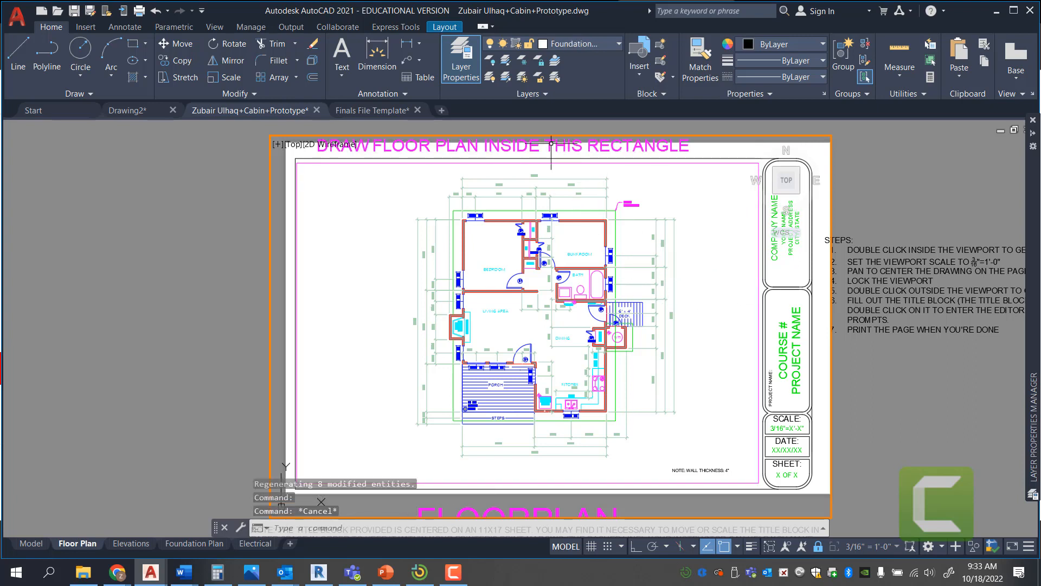
pyautogui.write('la')
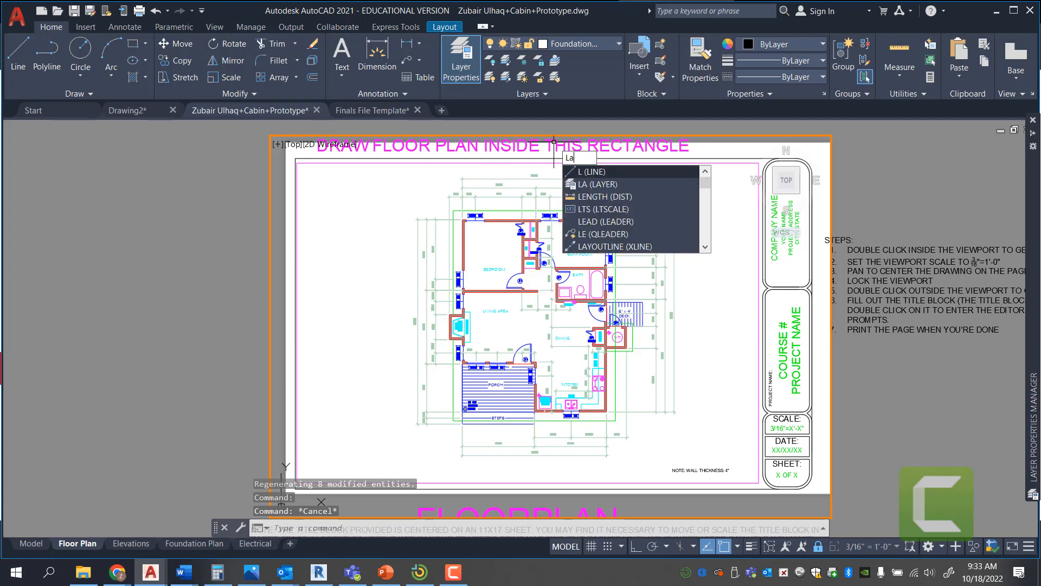
pyautogui.press('Return')
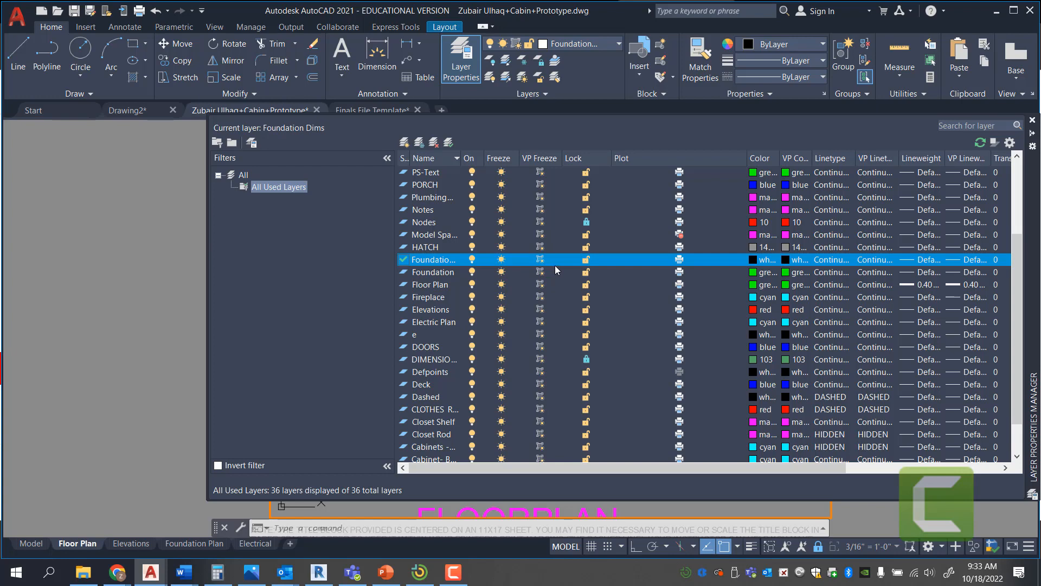
pyautogui.click(542, 239)
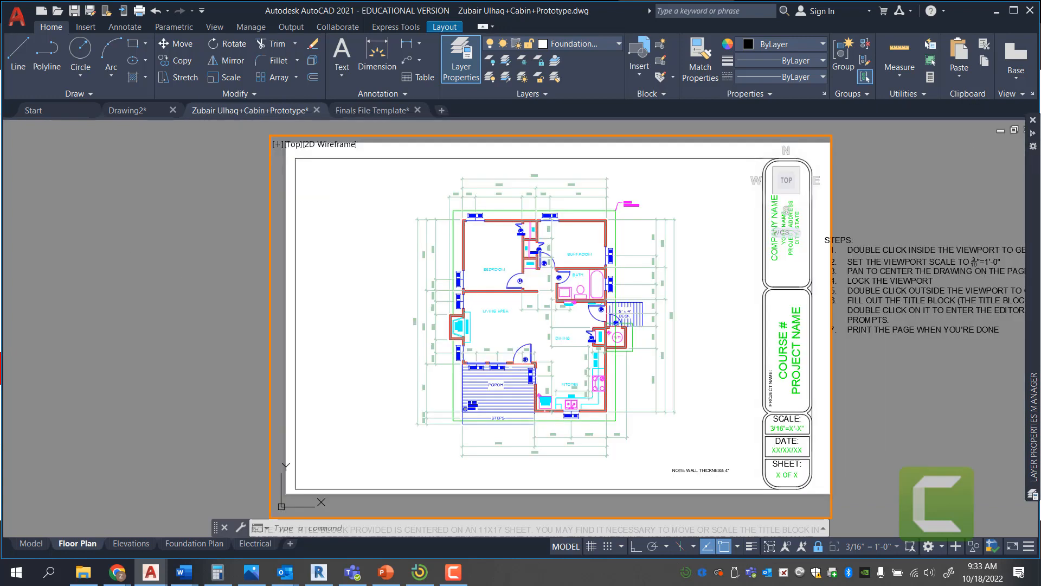
# Step: Leave the floor plan viewport and return to paper space with the PSPACE command
pyautogui.press('Escape')
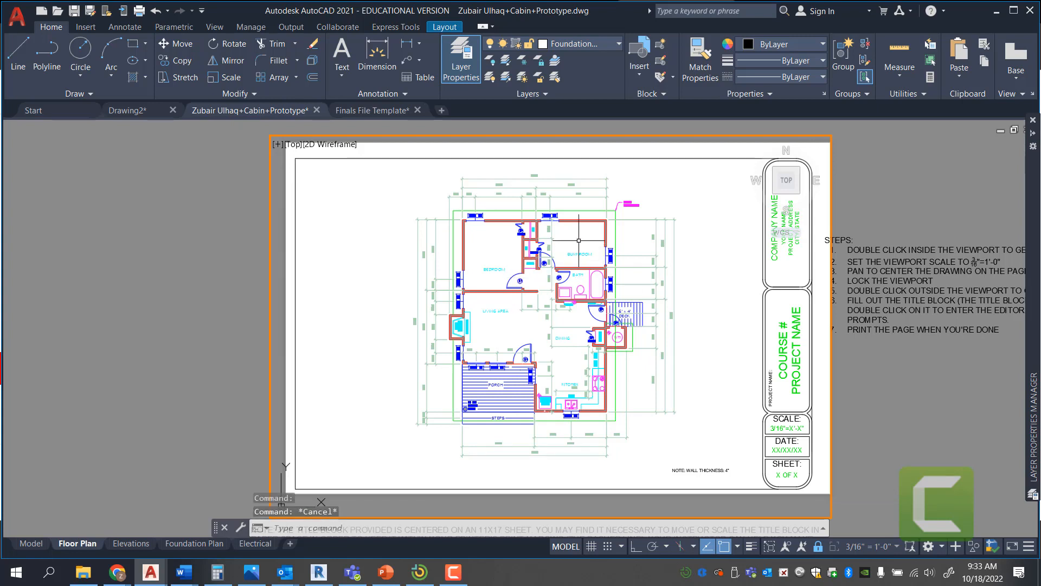
pyautogui.write('PS')
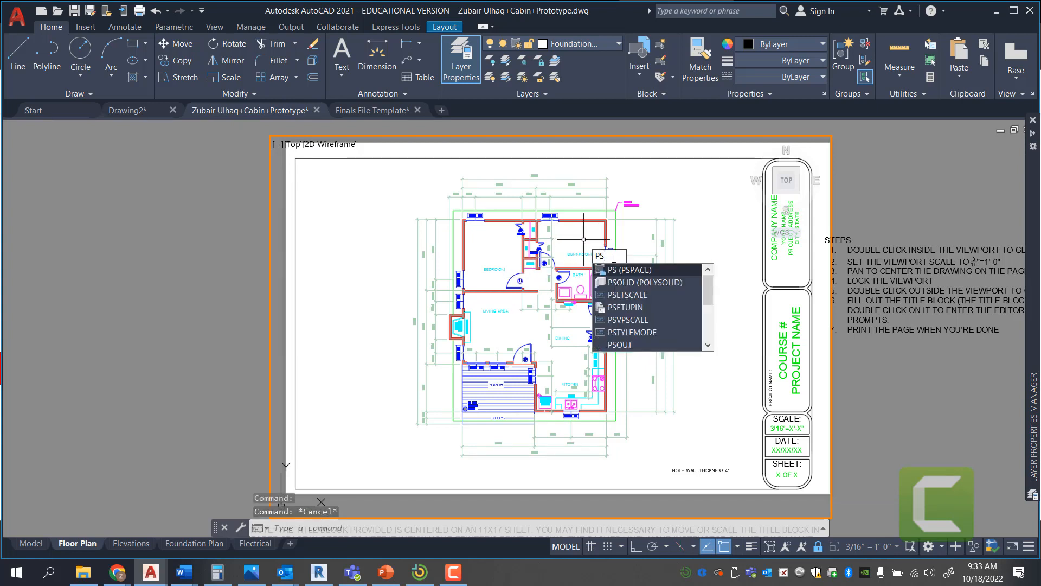
pyautogui.press('Return')
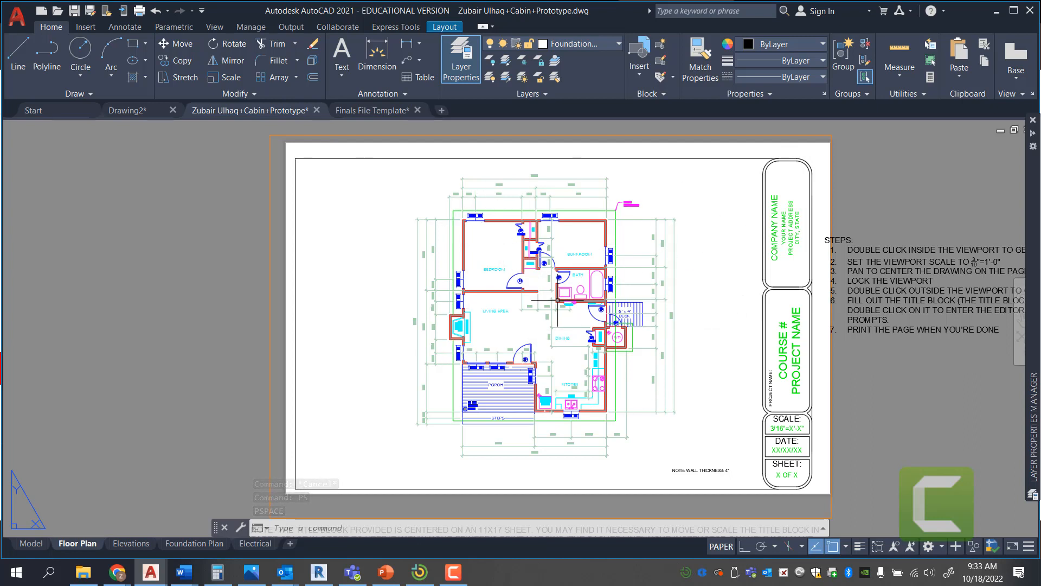
# Step: Check the rectangle and its heading in model space by selecting them, and return to the Floor Plan layout
pyautogui.click(38, 545)
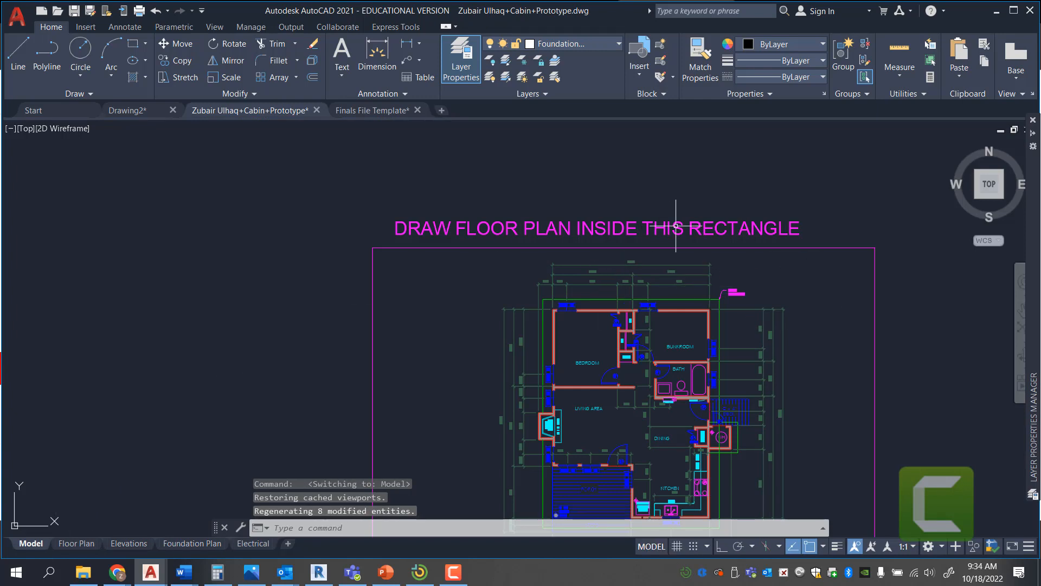
pyautogui.click(405, 271)
pyautogui.click(322, 188)
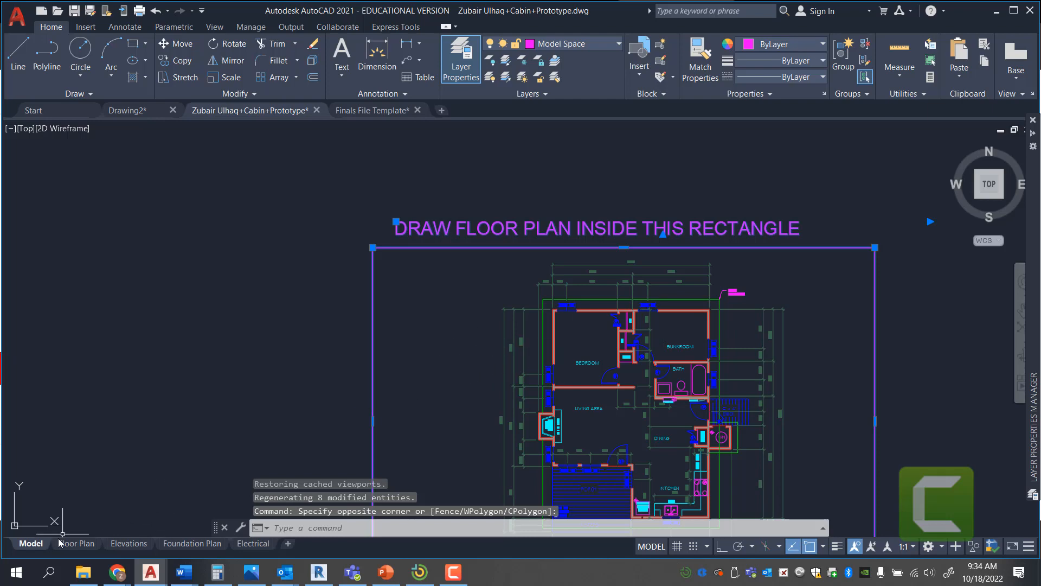
pyautogui.click(71, 544)
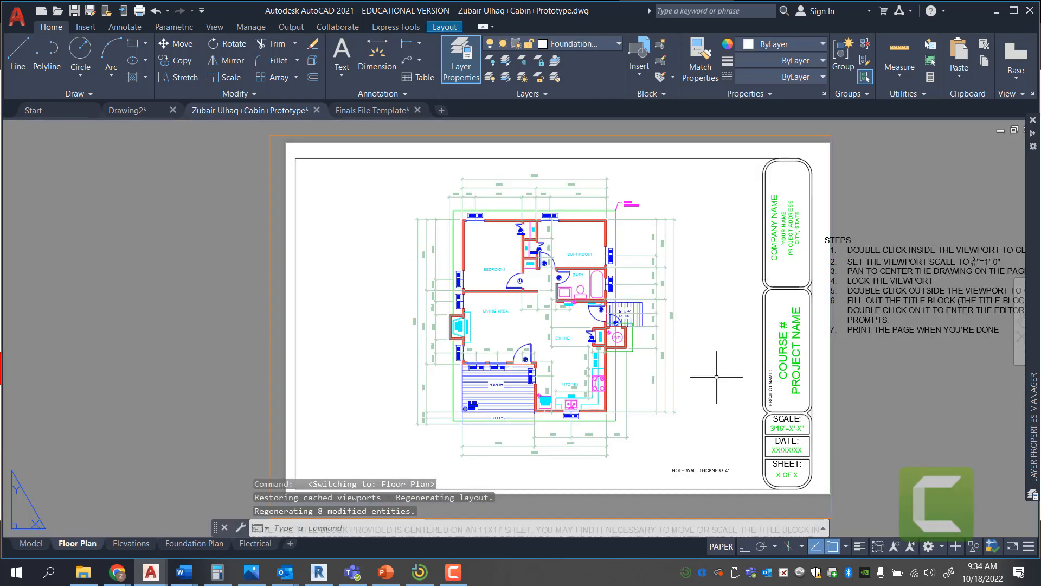